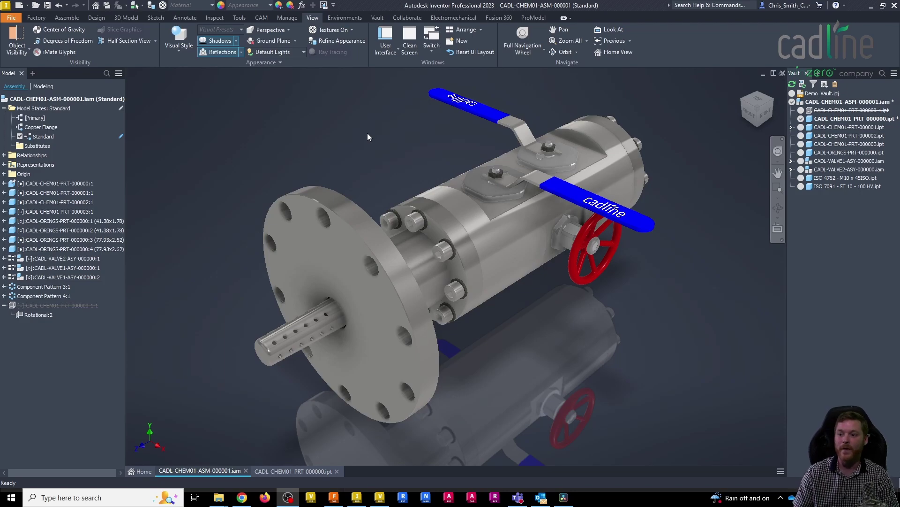
Step: Select and then deselect the flange in the Inventor assembly, and bring Vault to the front
{"action": "left_click", "coordinate": [331, 277]}
{"action": "left_click", "coordinate": [277, 136]}
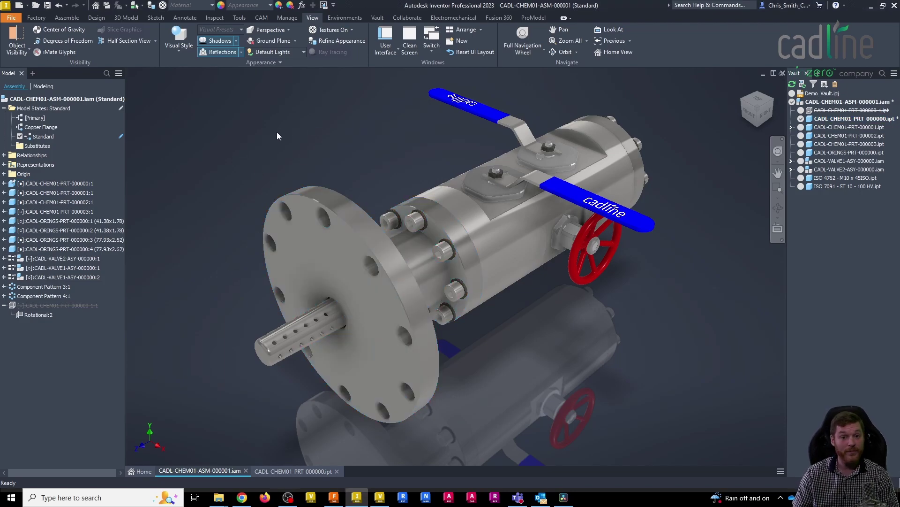
{"action": "left_click", "coordinate": [380, 498]}
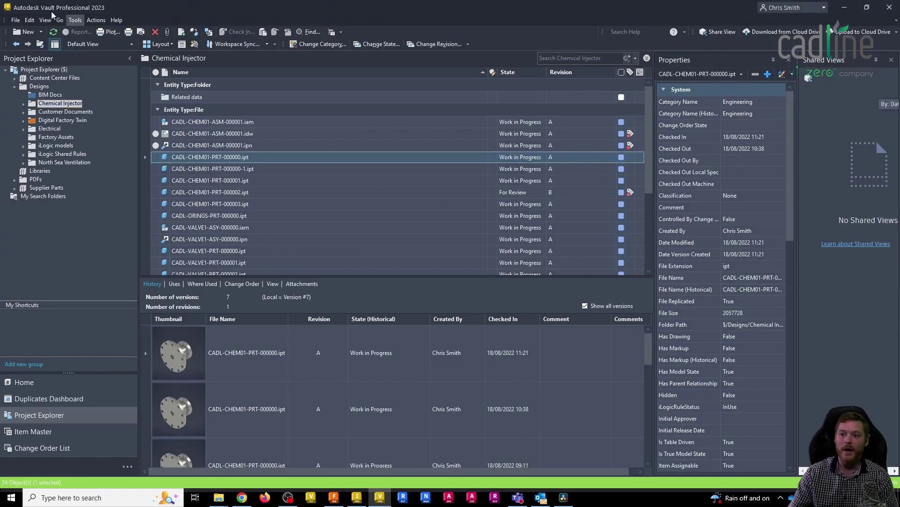
Step: Review the cloud drive mappings on Vault Settings' Collaborate tab, then close both dialogs
{"action": "left_click", "coordinate": [75, 19]}
{"action": "mouse_move", "coordinate": [154, 118]}
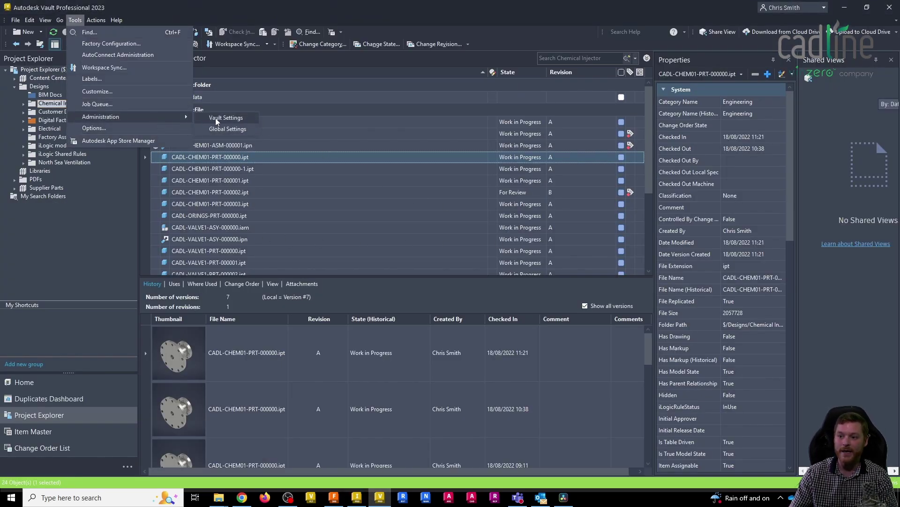
{"action": "left_click", "coordinate": [217, 117]}
{"action": "left_click", "coordinate": [516, 114]}
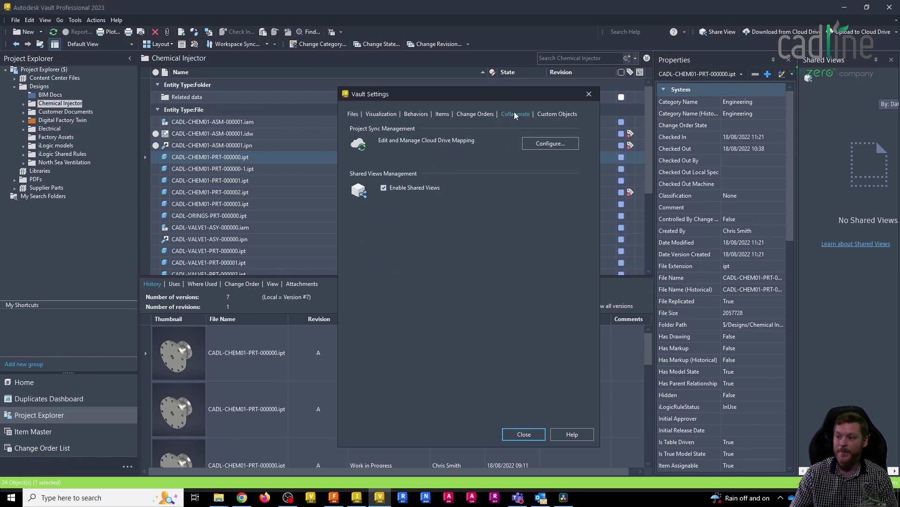
{"action": "left_click", "coordinate": [550, 142]}
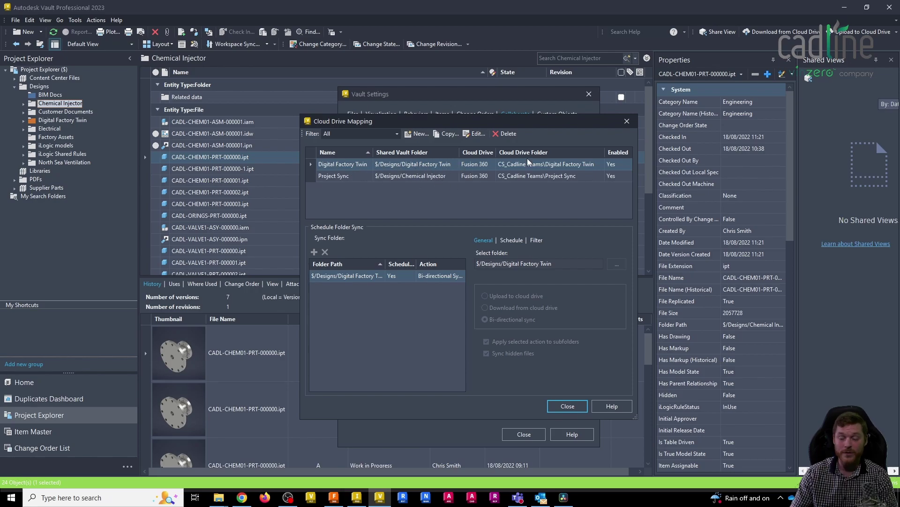
{"action": "left_click", "coordinate": [568, 407]}
{"action": "left_click", "coordinate": [525, 434]}
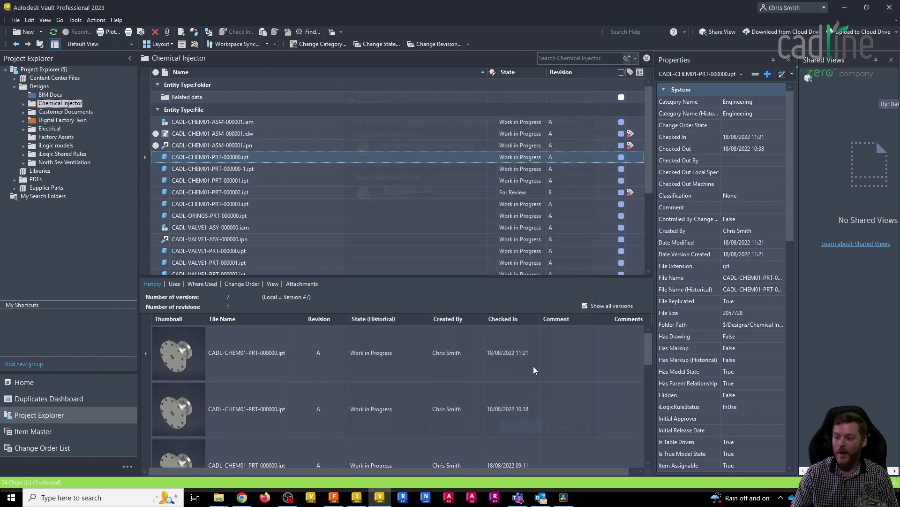
Step: View Fusion Team's empty CAM Projects folder and the signed-in account, then bring up File Explorer
{"action": "left_click", "coordinate": [250, 499]}
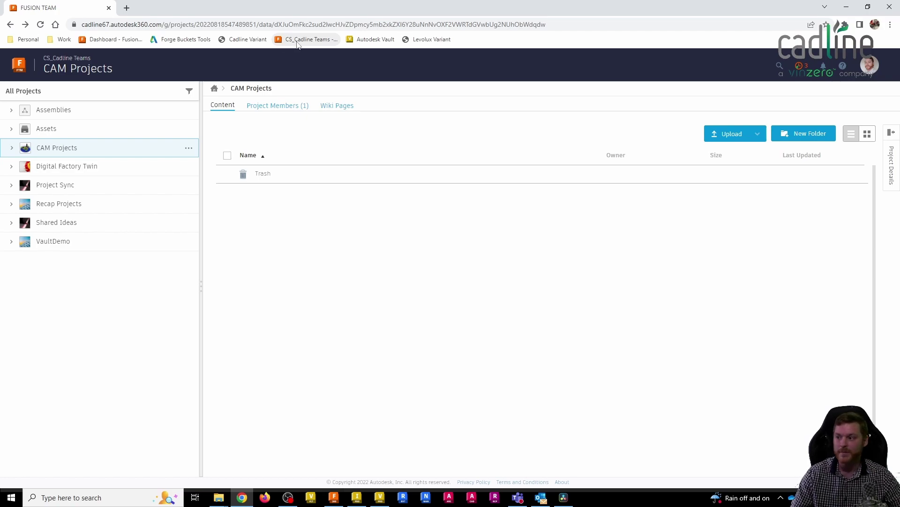
{"action": "left_click", "coordinate": [870, 68]}
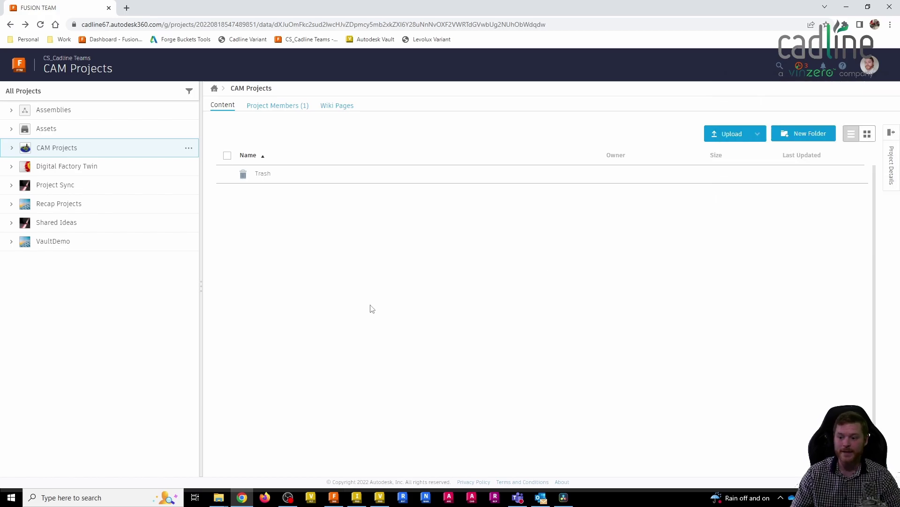
{"action": "left_click", "coordinate": [219, 497]}
{"action": "left_click", "coordinate": [185, 464]}
{"action": "left_click", "coordinate": [221, 498]}
{"action": "left_click", "coordinate": [190, 425]}
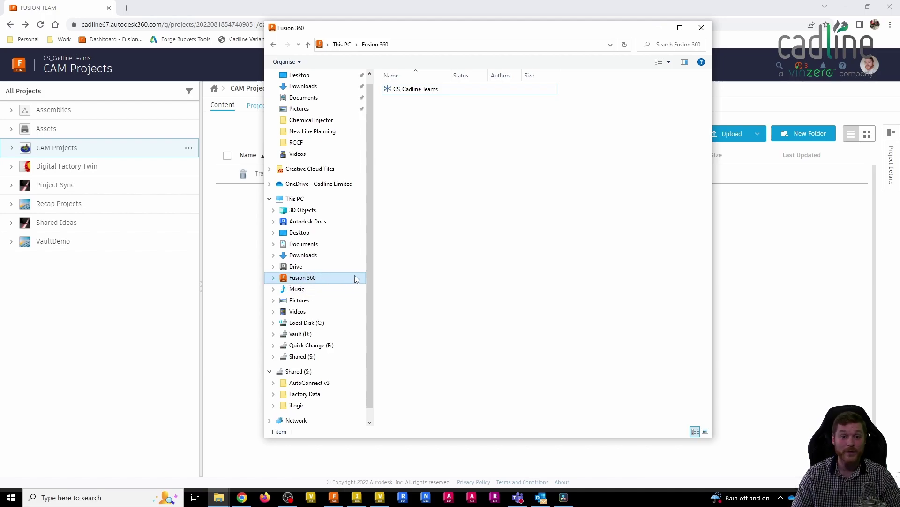
{"action": "left_click", "coordinate": [659, 28]}
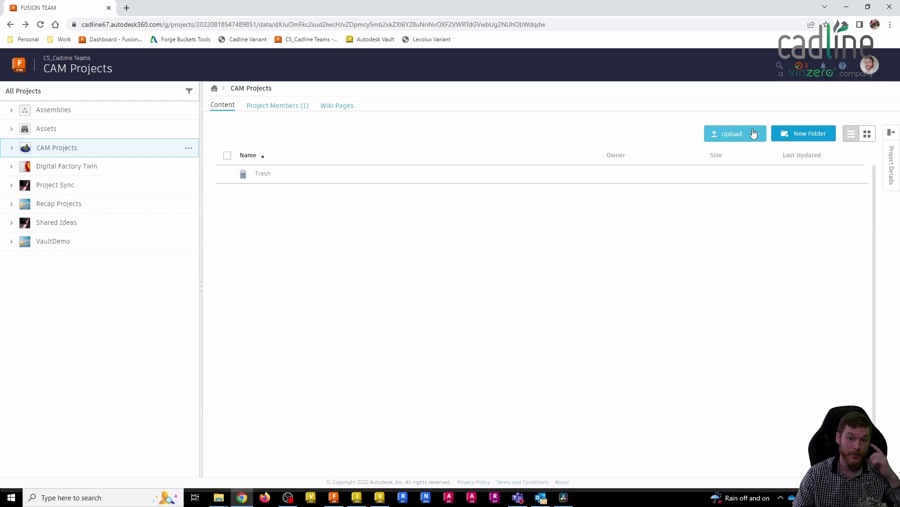
Step: In Inventor, open the flange part CADL-CHEM01-PRT-000000.ipt and show the Fusion 360 ribbon tools
{"action": "left_click", "coordinate": [847, 7]}
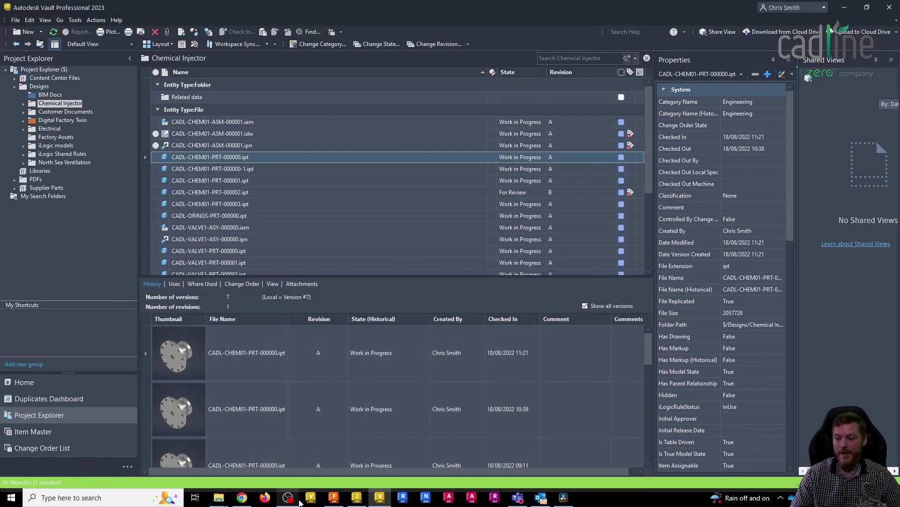
{"action": "left_click", "coordinate": [356, 498]}
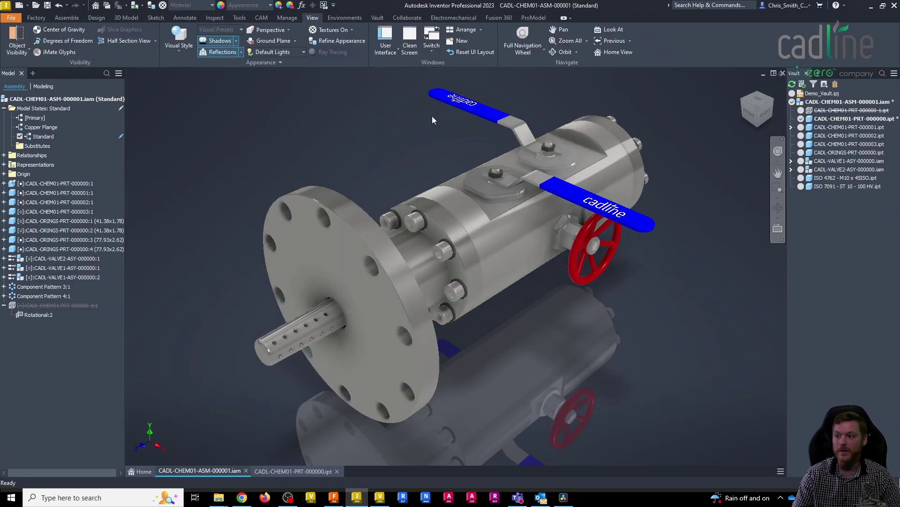
{"action": "left_click", "coordinate": [321, 287]}
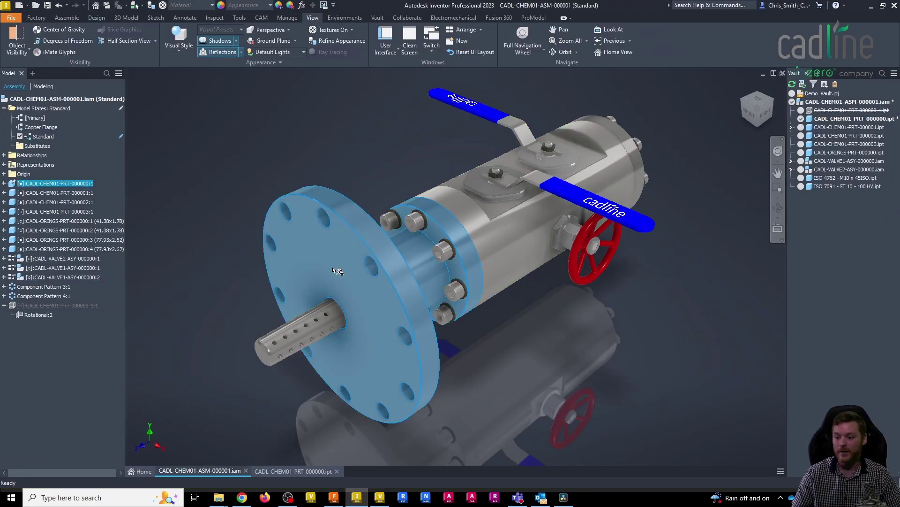
{"action": "left_click", "coordinate": [293, 471]}
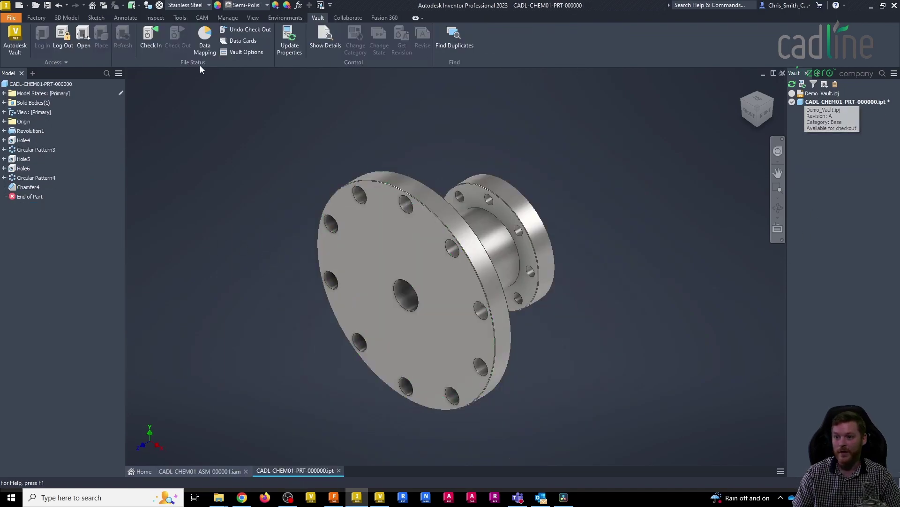
{"action": "left_click", "coordinate": [67, 18]}
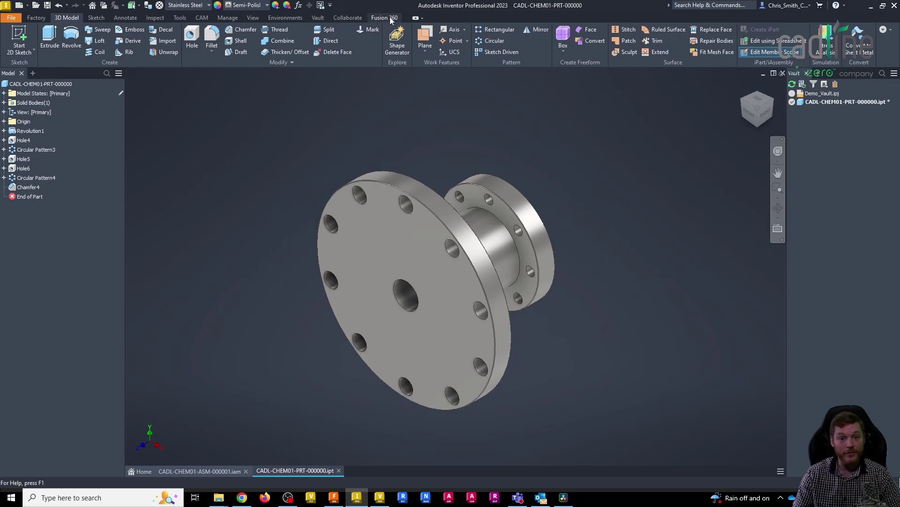
{"action": "left_click", "coordinate": [385, 18]}
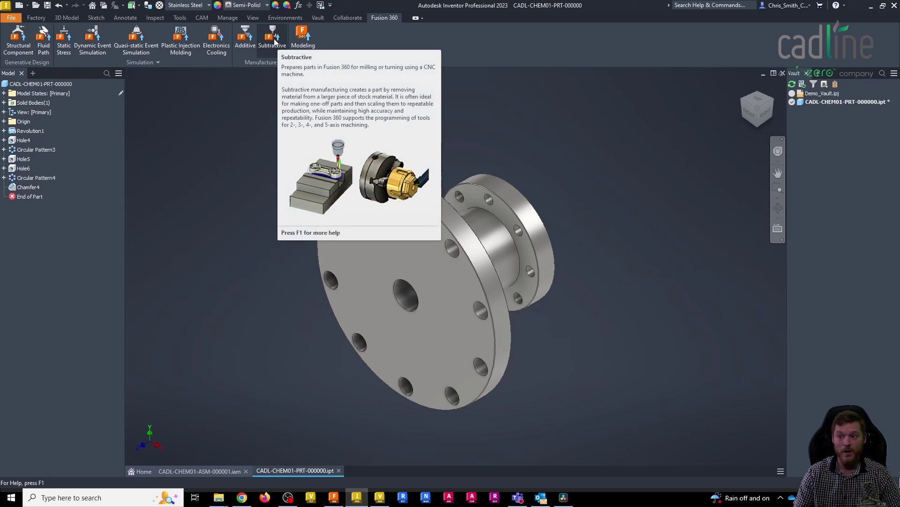
Step: Start Fusion 360 Subtractive and continue past the intro to the CS_Cadline Teams project list
{"action": "left_click", "coordinate": [274, 41]}
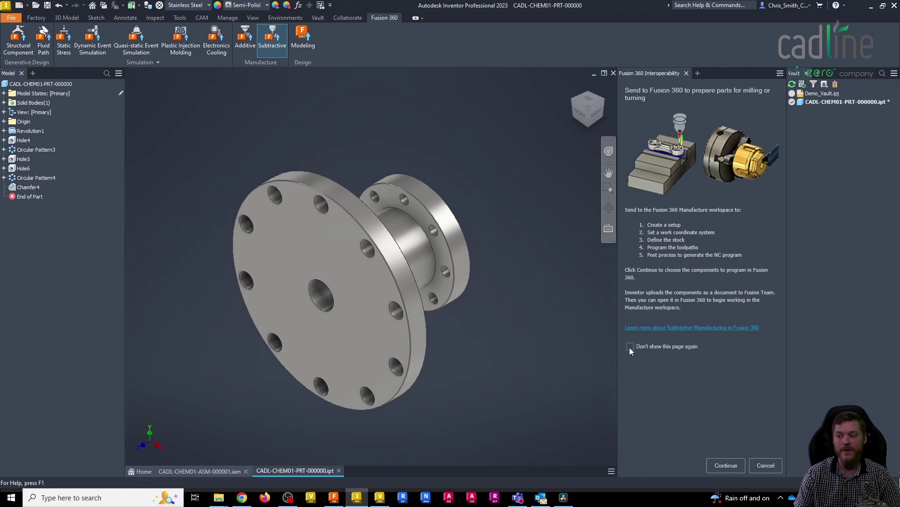
{"action": "left_click", "coordinate": [726, 465]}
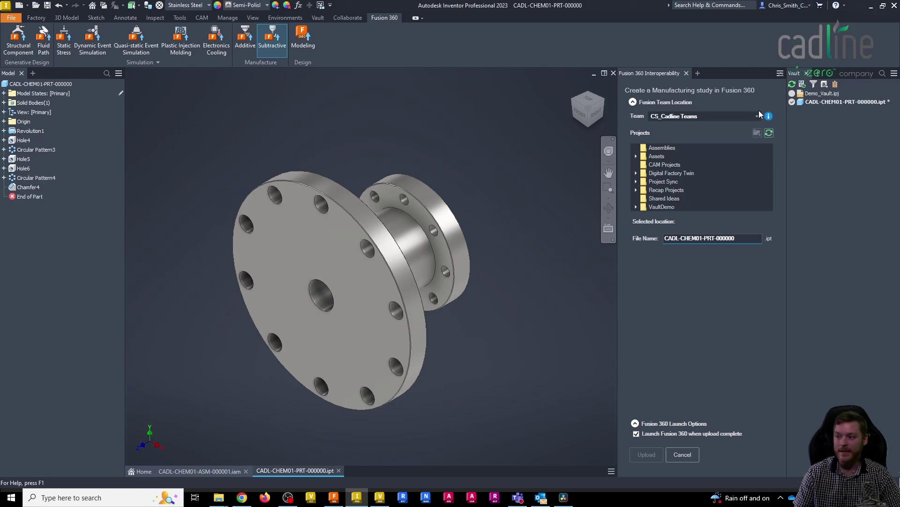
Step: Set CS_Cadline Teams/CAM Projects as the upload location and start the upload
{"action": "left_click", "coordinate": [658, 164]}
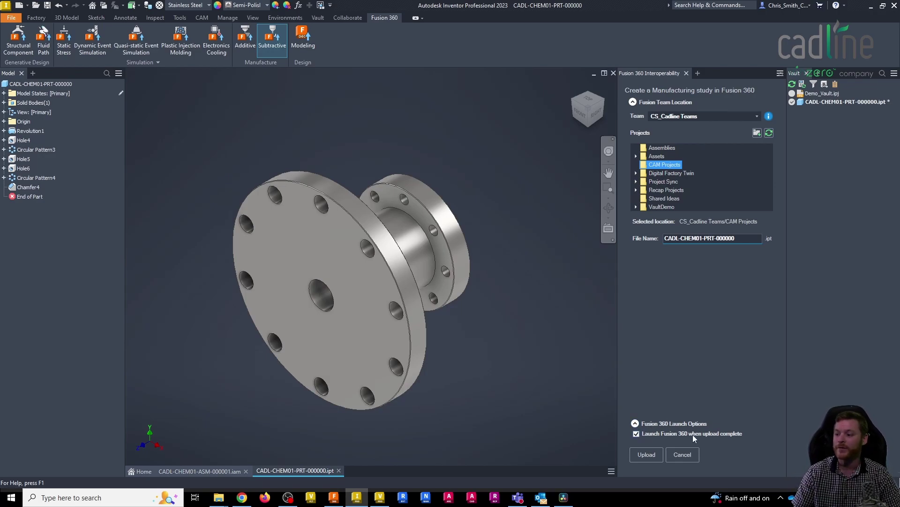
{"action": "left_click", "coordinate": [650, 455]}
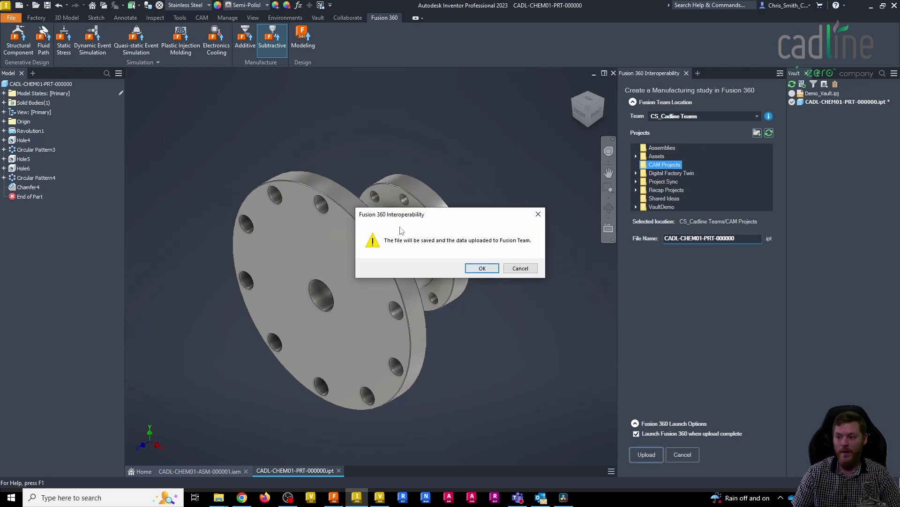
Step: Confirm the save-and-upload, then launch the Fusion Exports manufacture study in Fusion 360
{"action": "left_click", "coordinate": [482, 268]}
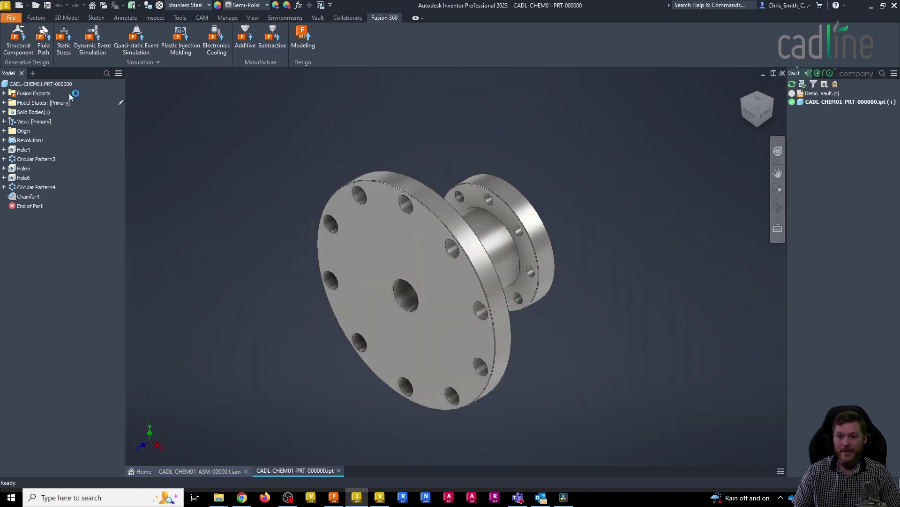
{"action": "left_click", "coordinate": [4, 93]}
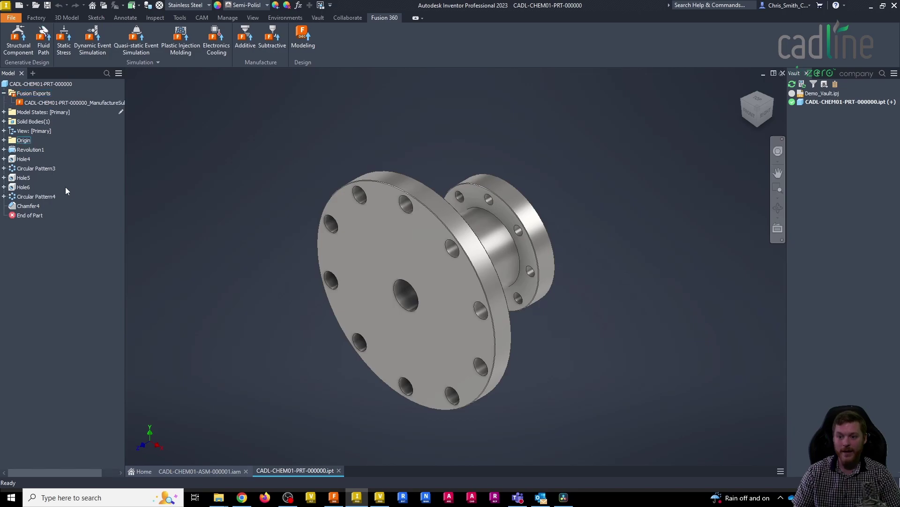
{"action": "double_click", "coordinate": [35, 103]}
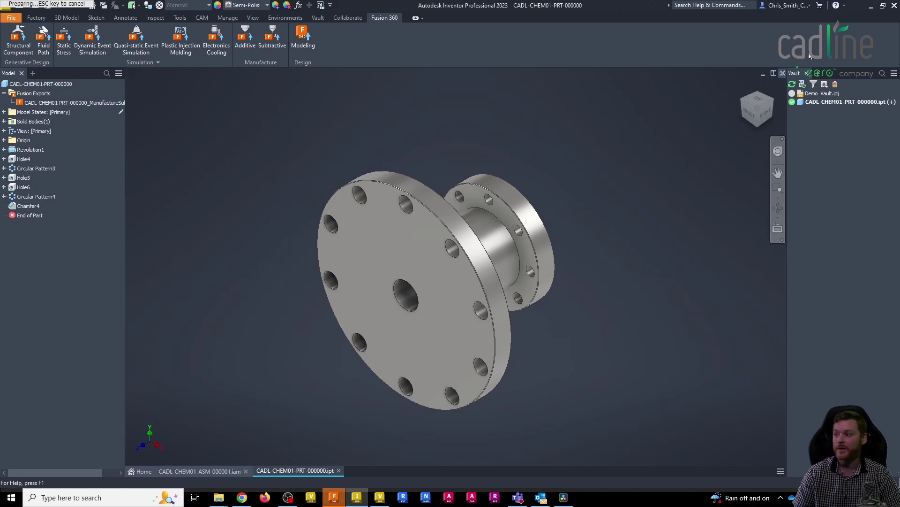
{"action": "key", "text": "alt+Tab"}
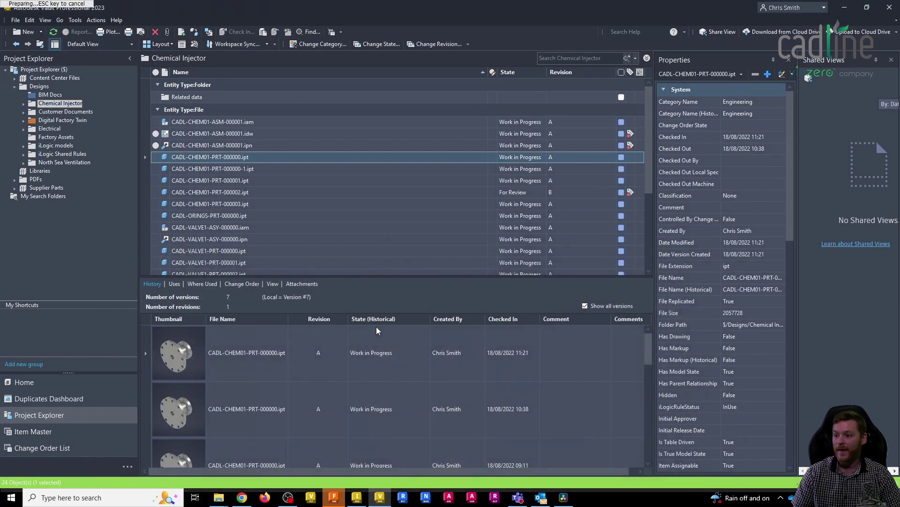
Step: Refresh Fusion Team's CAM Projects page to confirm CADL-CHEM01-PRT-000000.ipt arrived, then minimise Chrome
{"action": "left_click", "coordinate": [334, 497]}
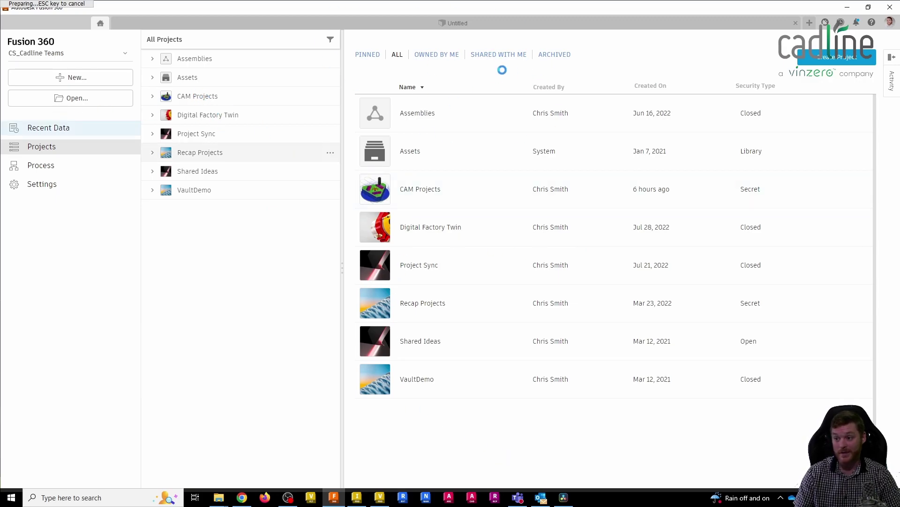
{"action": "left_click", "coordinate": [248, 501]}
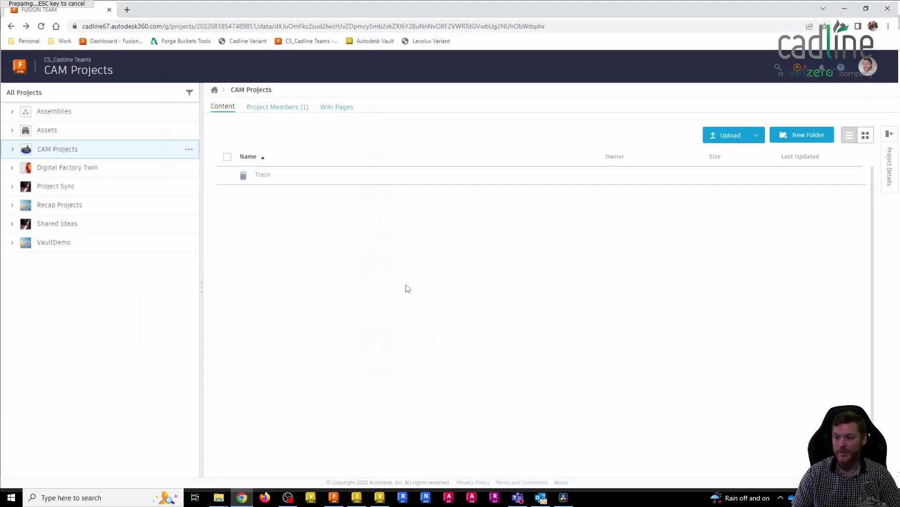
{"action": "left_click", "coordinate": [41, 25]}
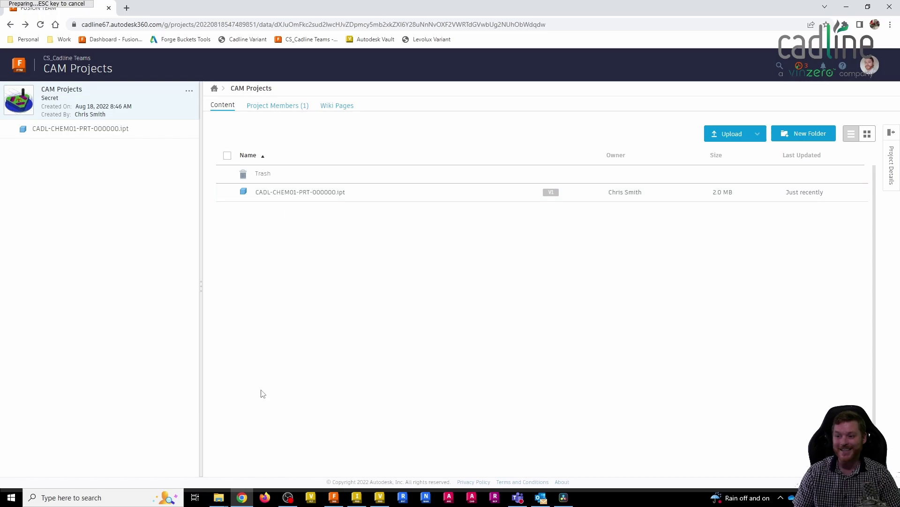
{"action": "left_click", "coordinate": [846, 6]}
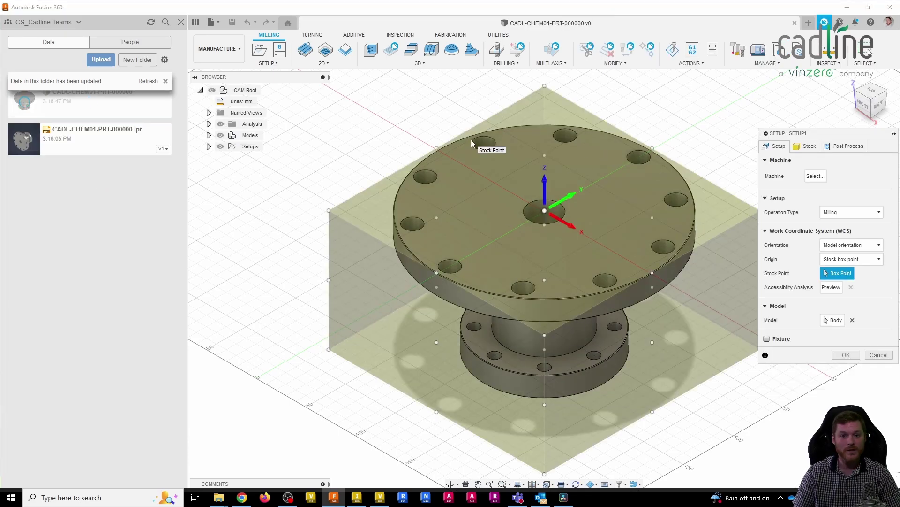
Step: Pan the Fusion 360 view to recentre the flange and its stock box
{"action": "middle_click_drag", "start_coordinate": [557, 264], "coordinate": [497, 238]}
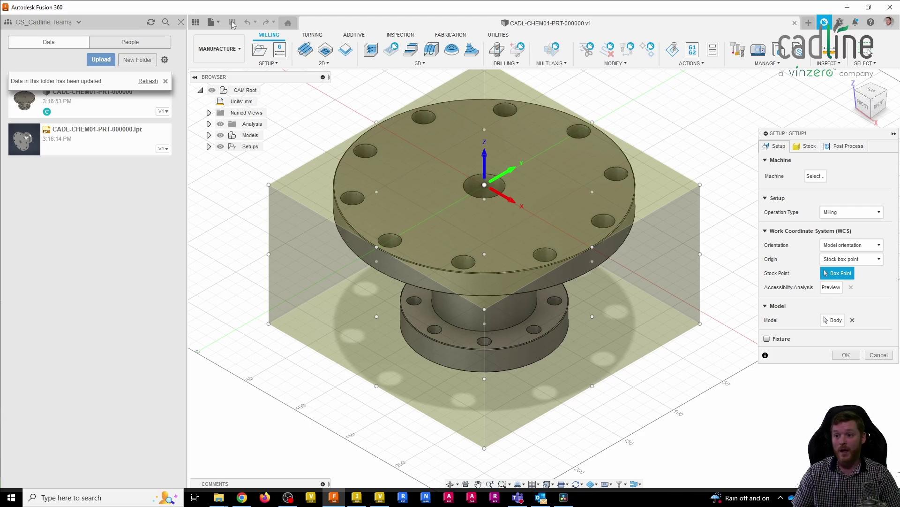
Step: Export the part as Autodesk Inventor 2021 Files (*.ipt *.iam)
{"action": "left_click", "coordinate": [212, 23]}
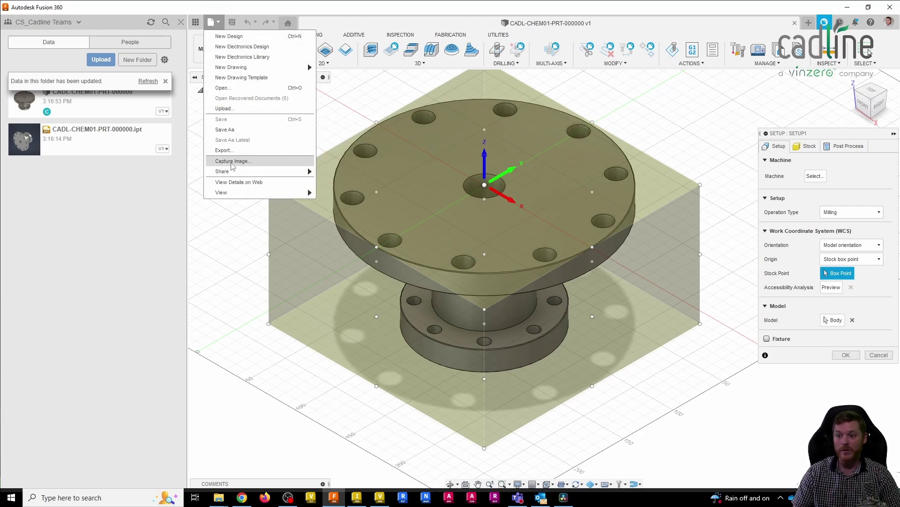
{"action": "left_click", "coordinate": [244, 150]}
{"action": "left_click", "coordinate": [411, 184]}
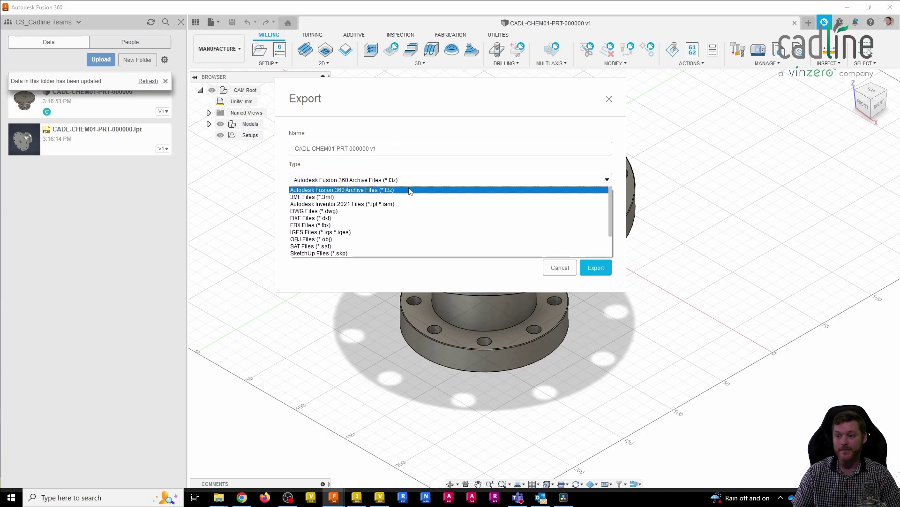
{"action": "left_click", "coordinate": [340, 206]}
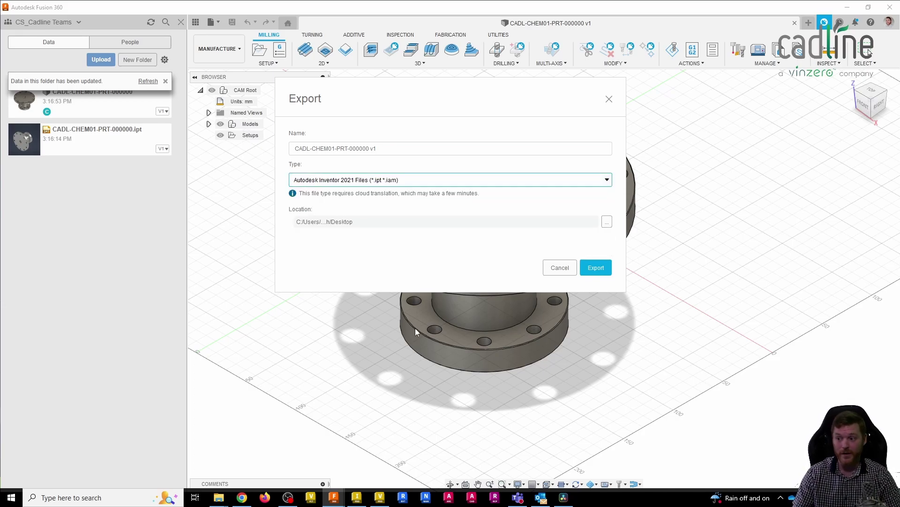
{"action": "left_click", "coordinate": [596, 271]}
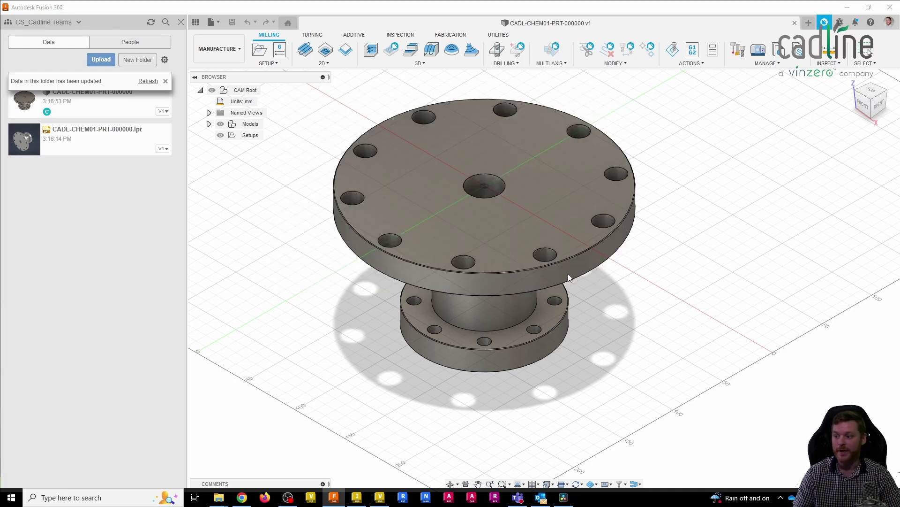